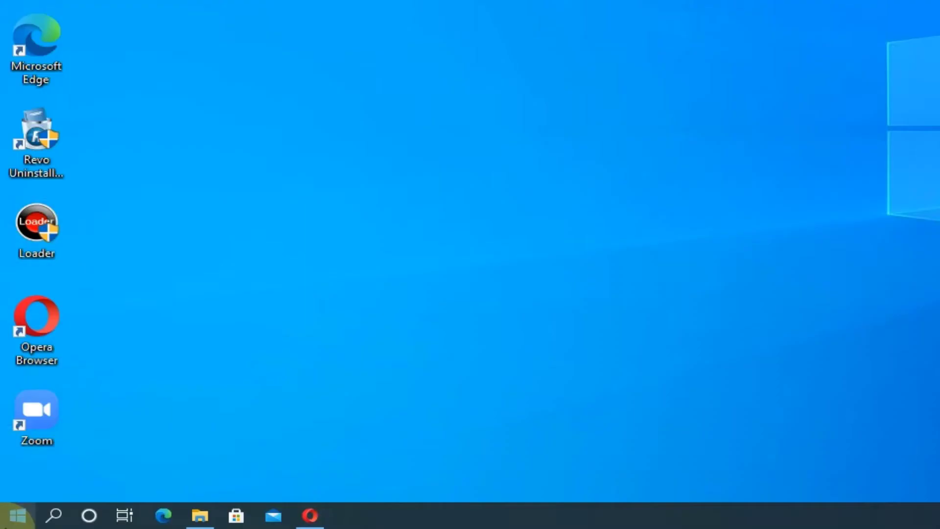
# Step: Browse the installed programs to the Microsoft Office group and launch Microsoft Access 2010
pyautogui.click(11, 520)
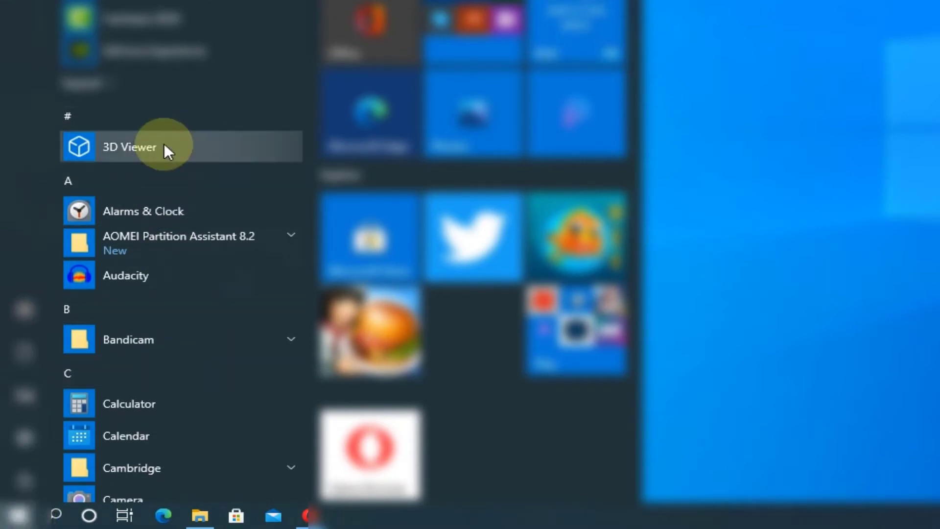
pyautogui.scroll(-10, 193, 284)
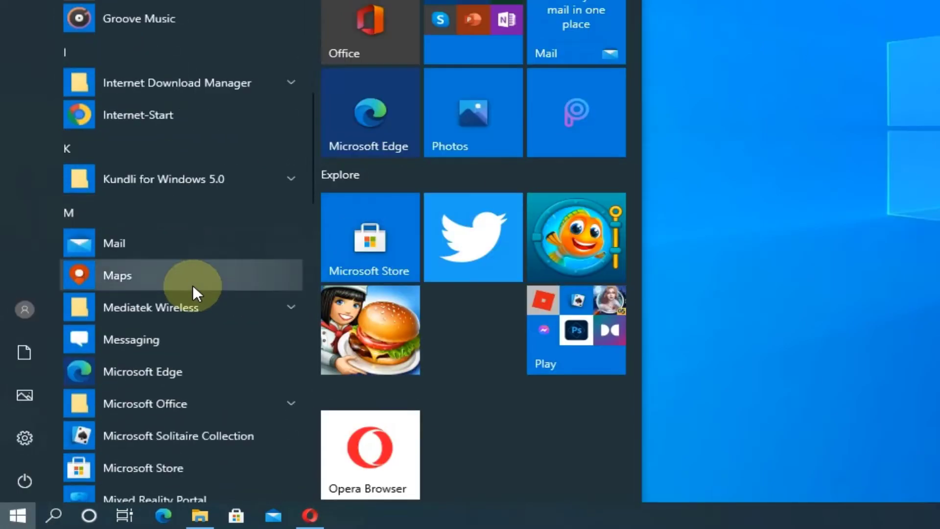
pyautogui.scroll(-10, 192, 284)
pyautogui.scroll(10, 193, 284)
pyautogui.scroll(-10, 193, 284)
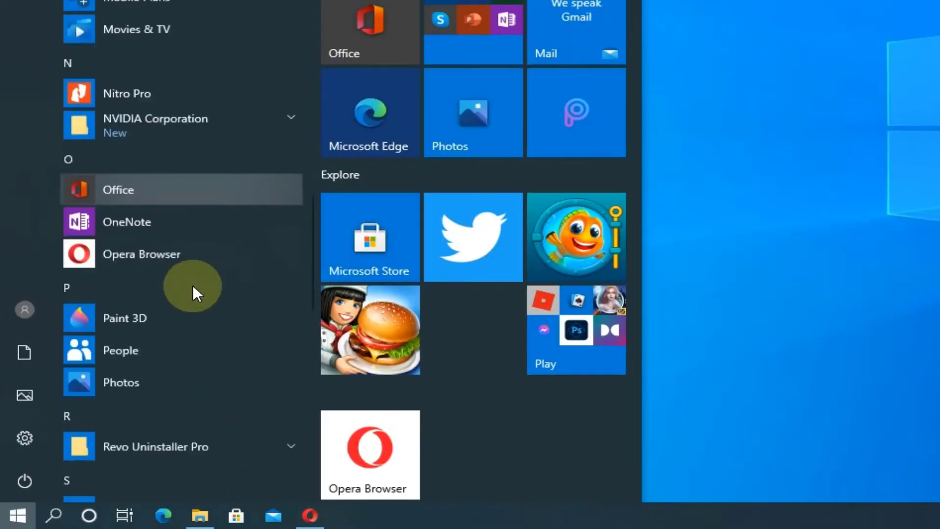
pyautogui.scroll(-2, 193, 284)
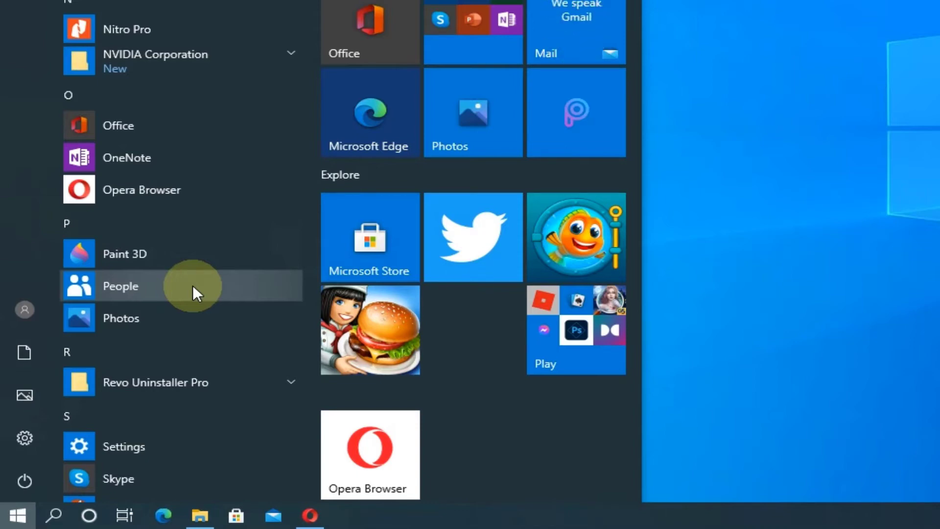
pyautogui.scroll(-10, 193, 285)
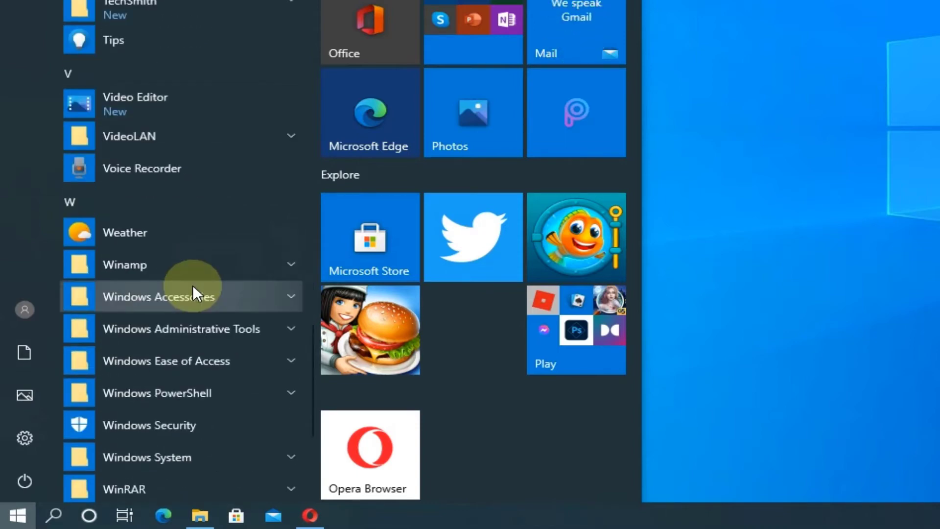
pyautogui.scroll(12, 192, 284)
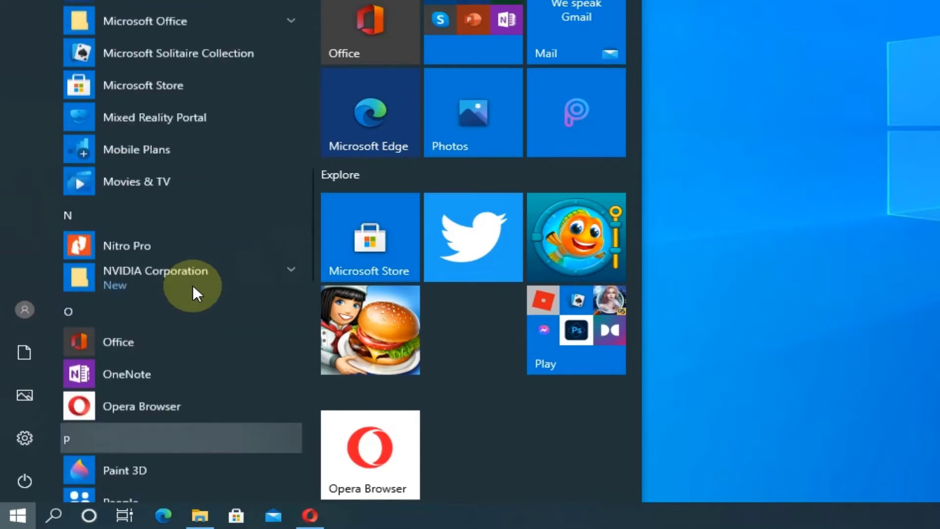
pyautogui.scroll(5, 193, 284)
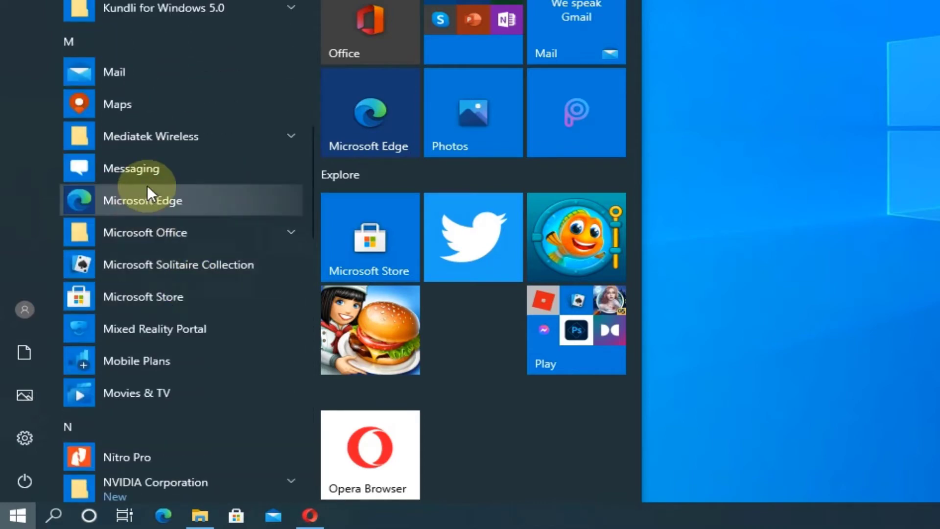
pyautogui.click(157, 235)
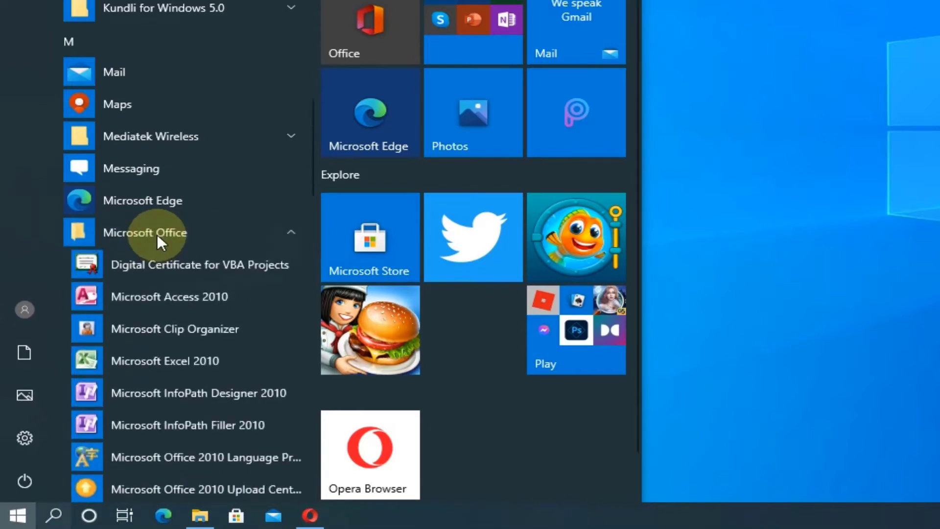
pyautogui.scroll(-2, 156, 234)
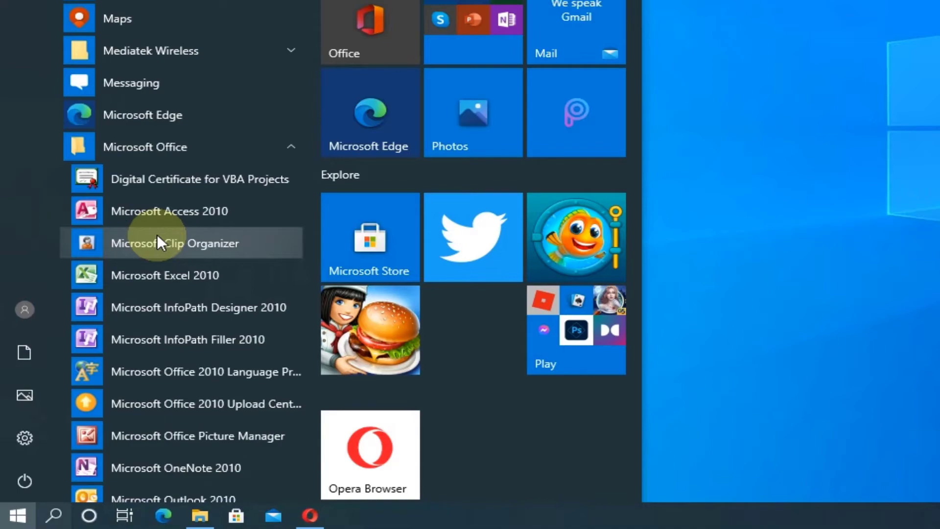
pyautogui.click(164, 217)
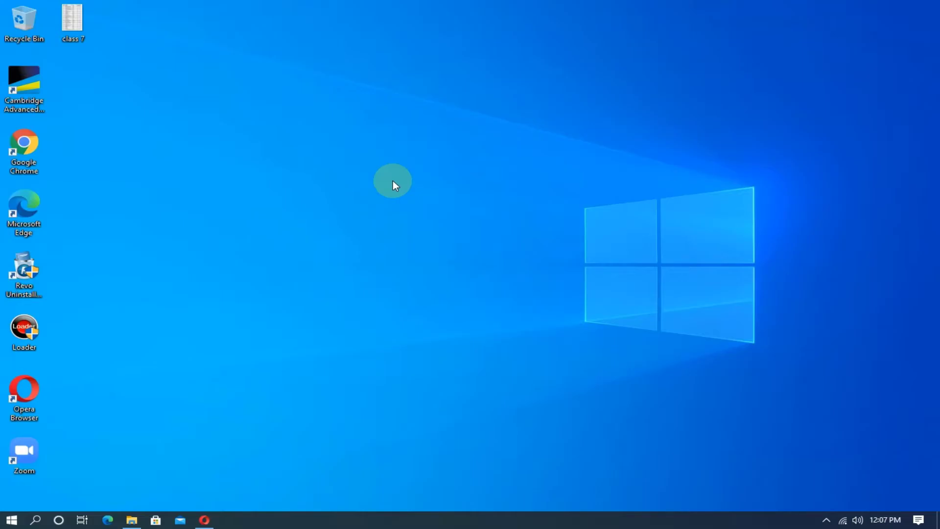
# Step: Search Windows for "access" and launch Microsoft Access 2010
pyautogui.click(36, 521)
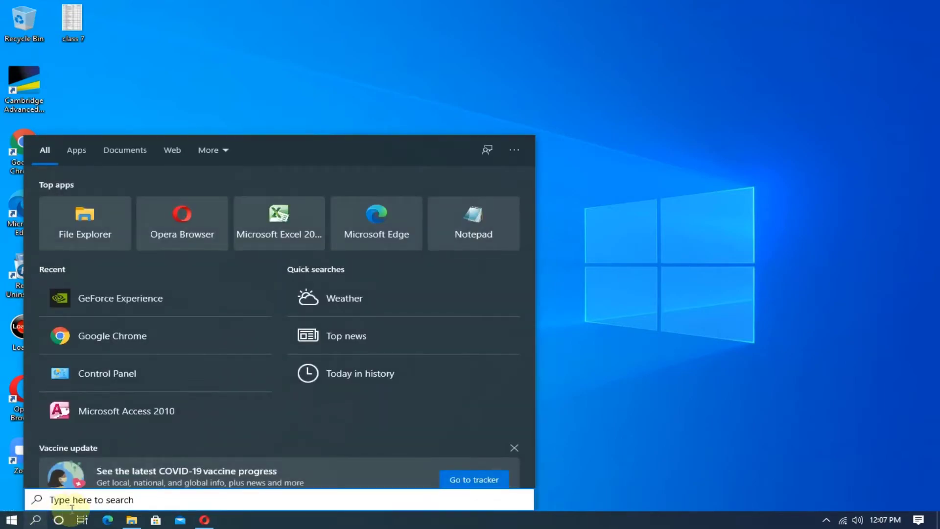
pyautogui.write('acc')
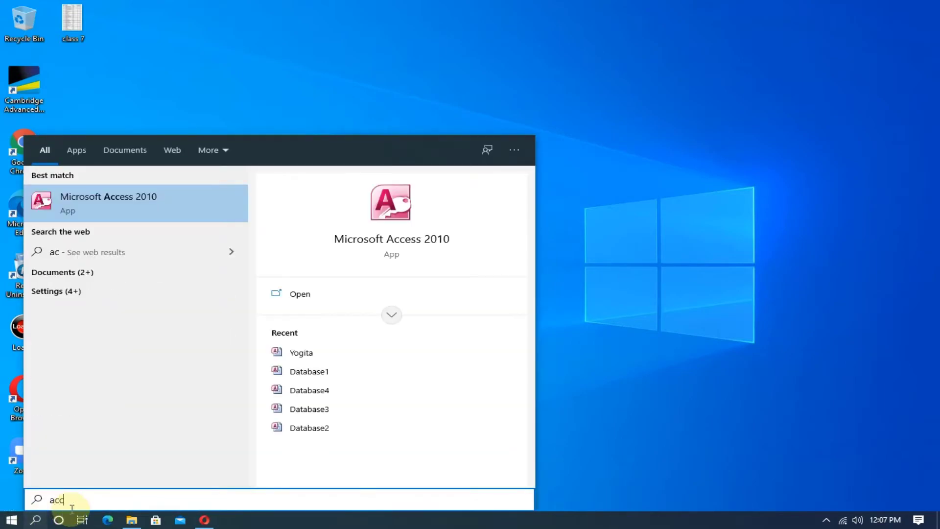
pyautogui.write('ess')
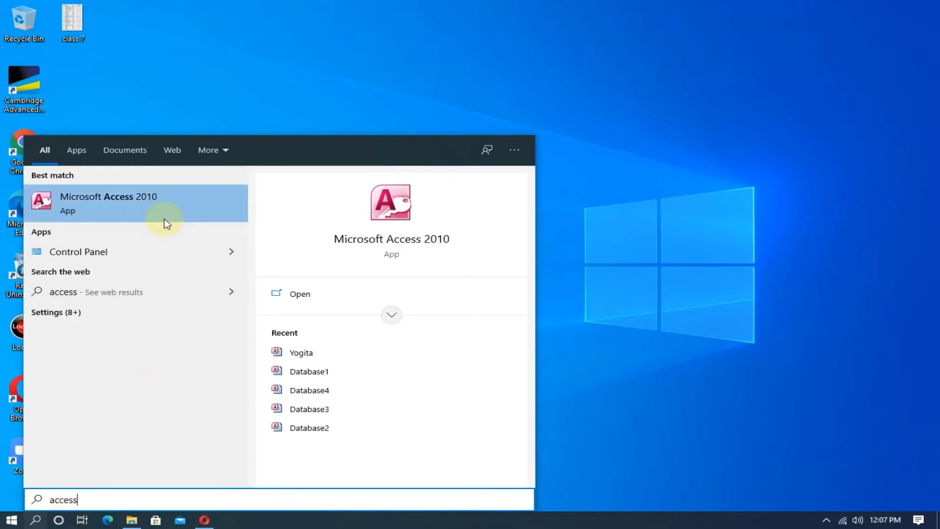
pyautogui.click(109, 208)
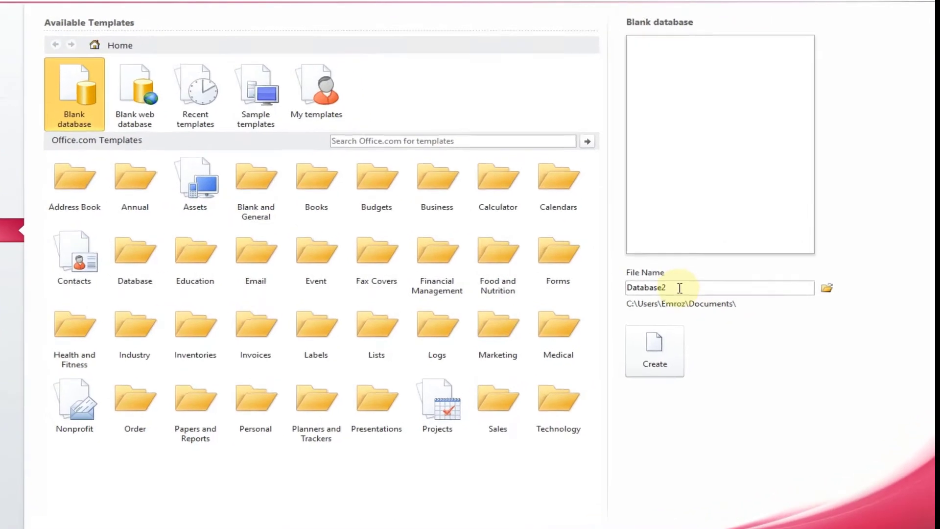
# Step: Create a blank database, replacing the default file name with the person's first name
pyautogui.doubleClick(709, 288)
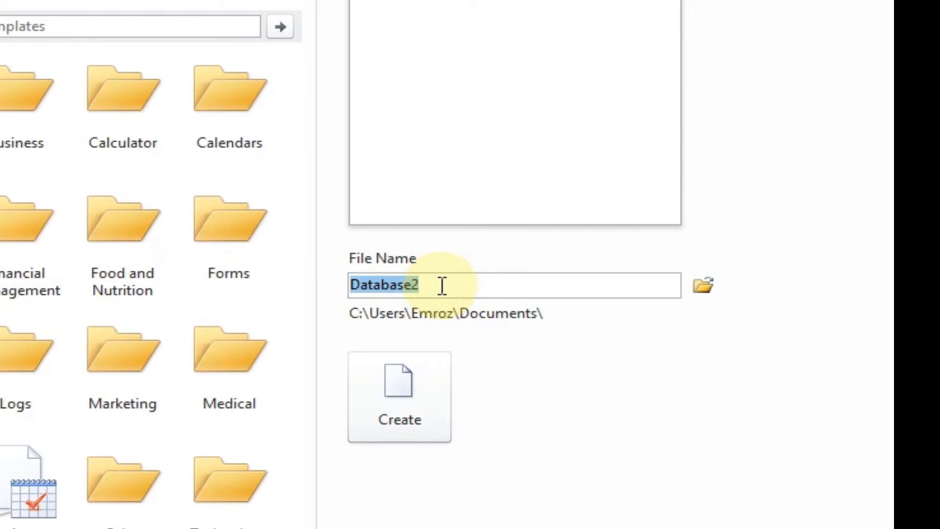
pyautogui.write('Yogita')
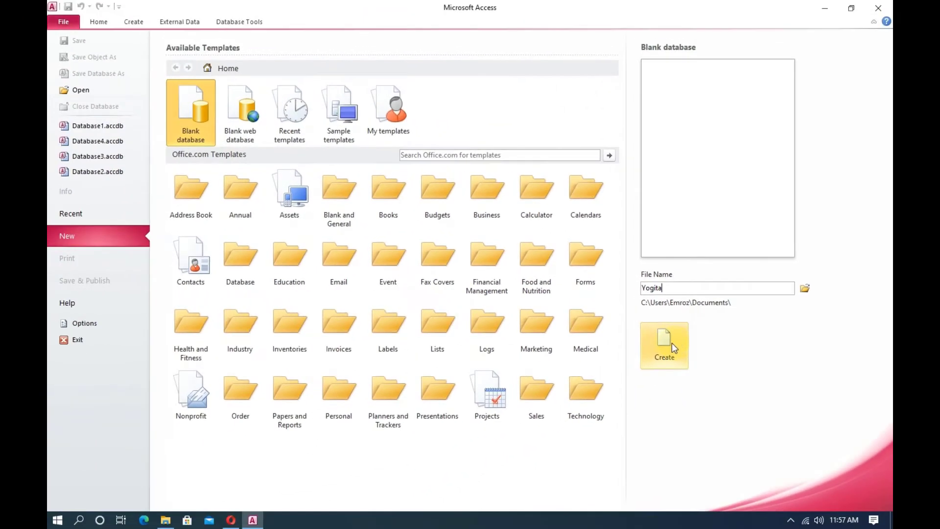
pyautogui.click(671, 346)
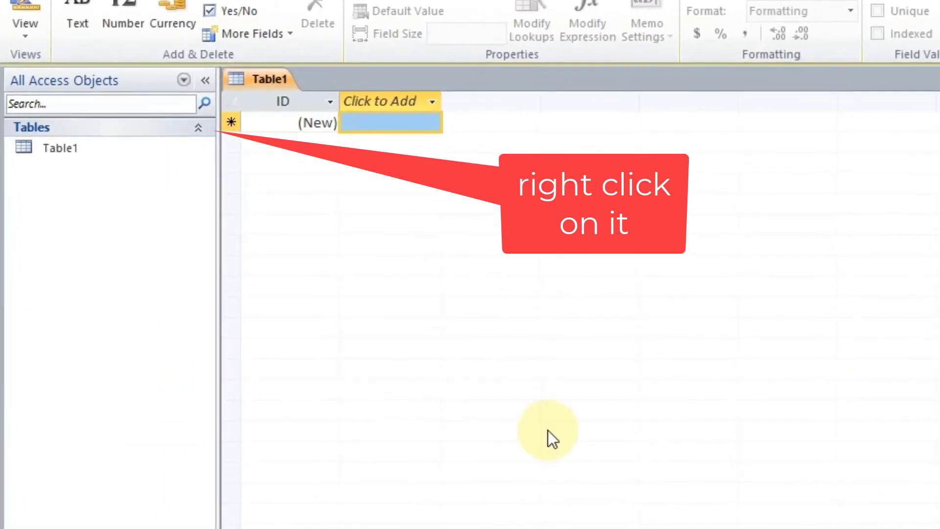
# Step: Switch Table1 to Design View, saving the table under the name Table1
pyautogui.rightClick(53, 151)
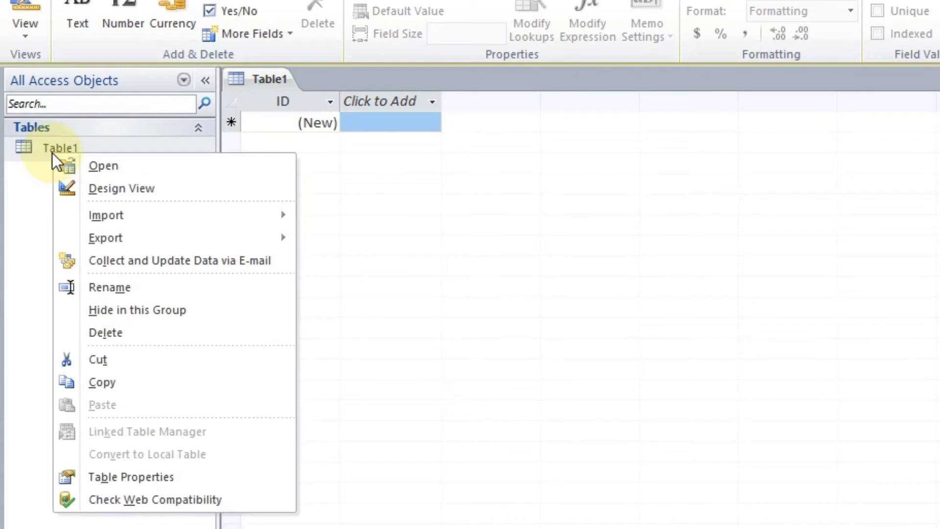
pyautogui.click(130, 190)
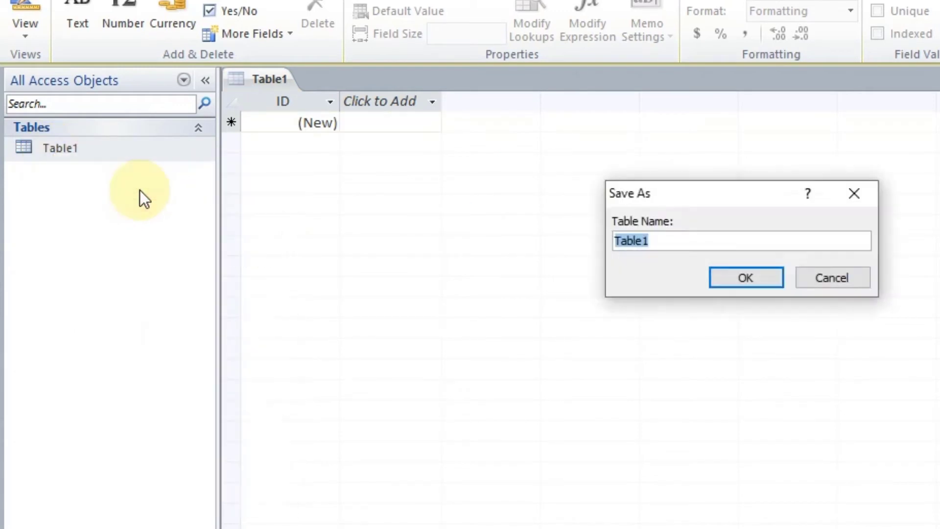
pyautogui.click(734, 281)
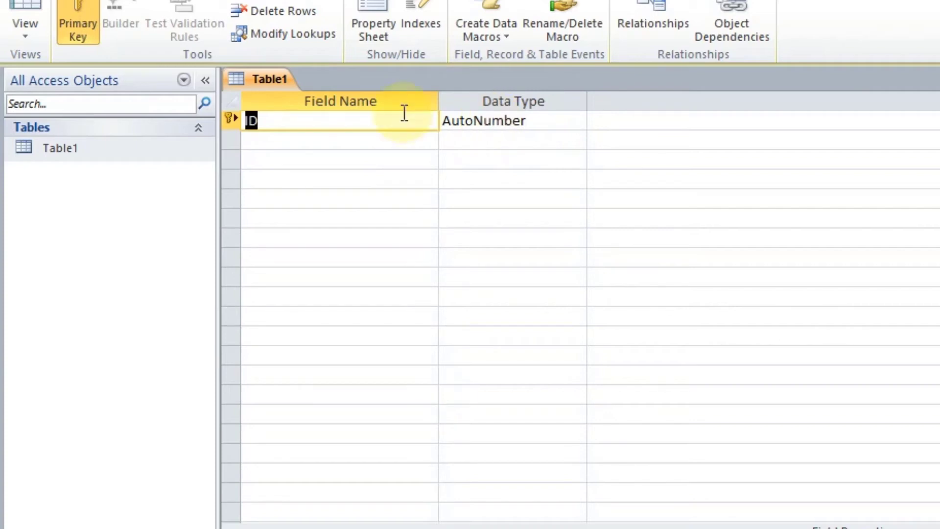
# Step: Rename the ID primary key field to "Sr no", without full stops
pyautogui.click(264, 121)
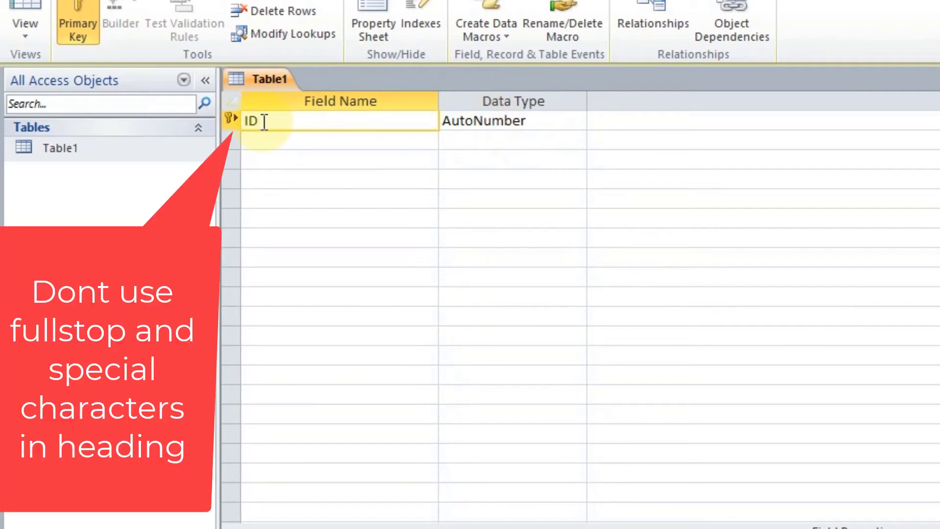
pyautogui.press('BackSpace')
pyautogui.press('BackSpace')
pyautogui.write('Sr.')
pyautogui.press('BackSpace')
pyautogui.write('no.')
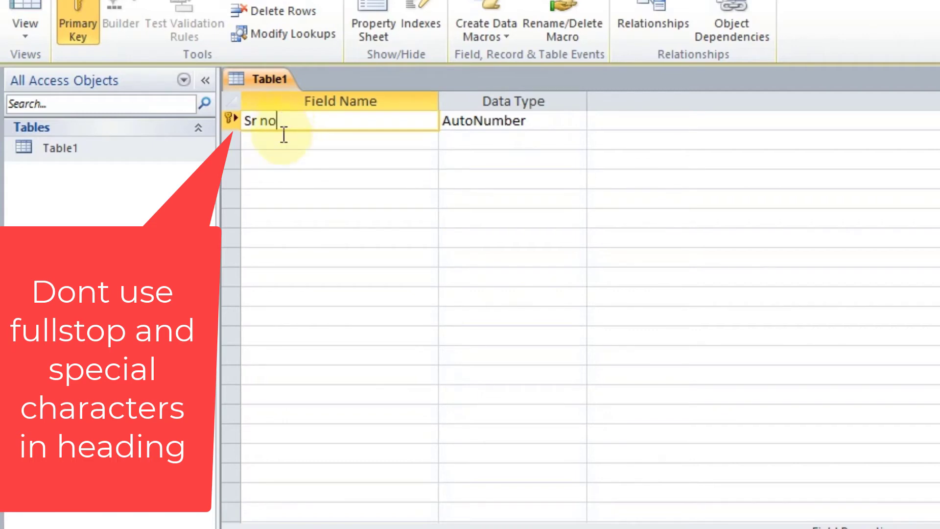
# Step: Add a field called "Name" below Sr no with the Text data type, accepting the reserved word
pyautogui.click(280, 142)
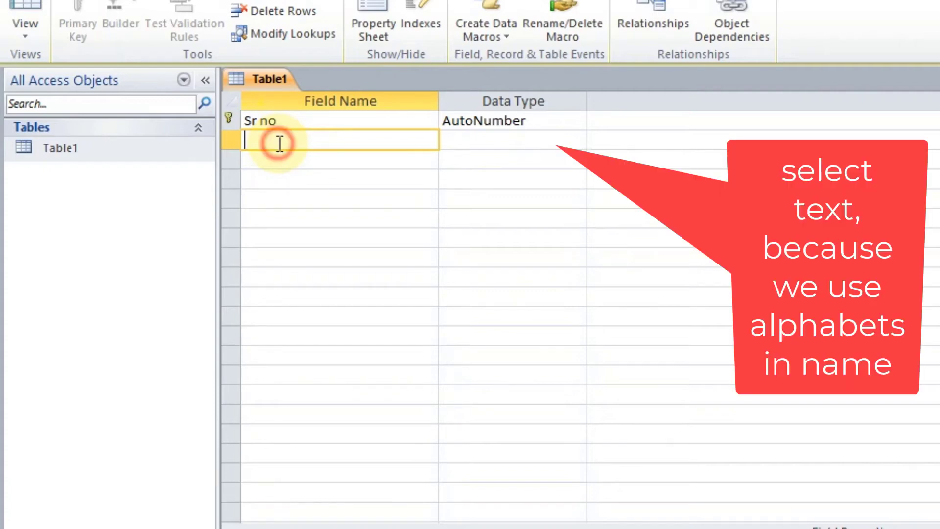
pyautogui.write('Name')
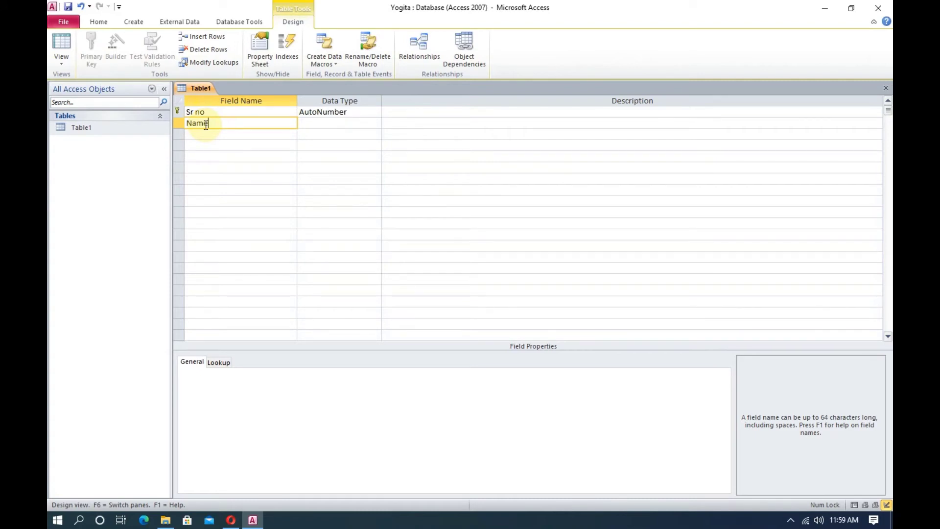
pyautogui.click(310, 123)
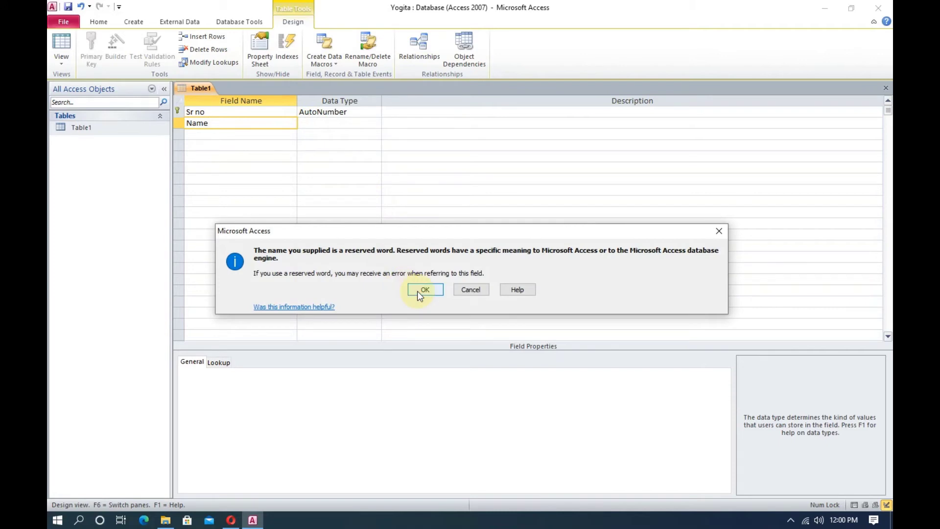
pyautogui.click(423, 290)
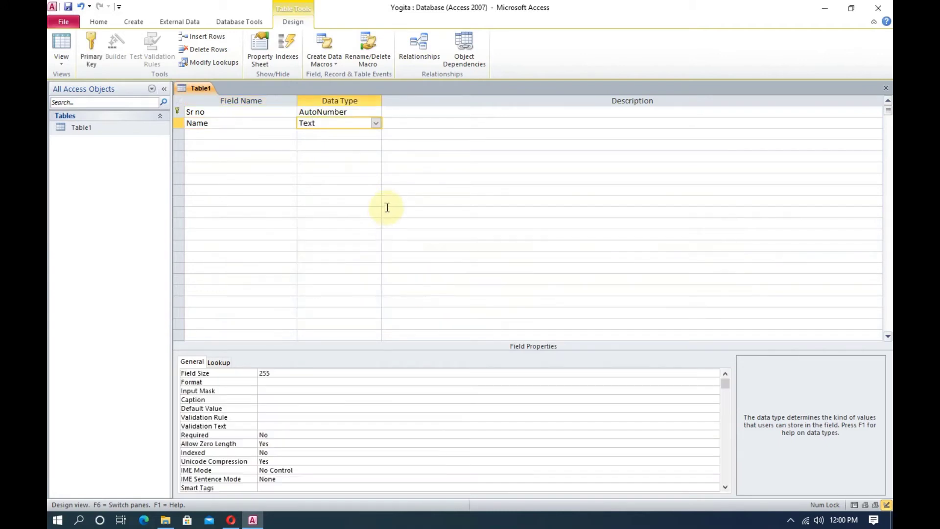
pyautogui.click(375, 124)
pyautogui.click(375, 123)
# Step: Add two more fields, "Father name" and "City", both with the Text data type
pyautogui.click(259, 133)
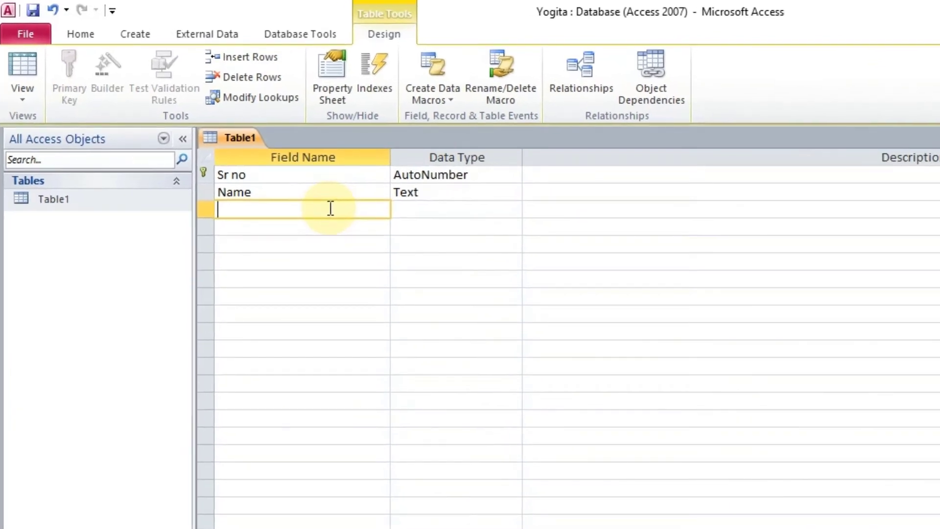
pyautogui.write('Father name')
pyautogui.press('Tab')
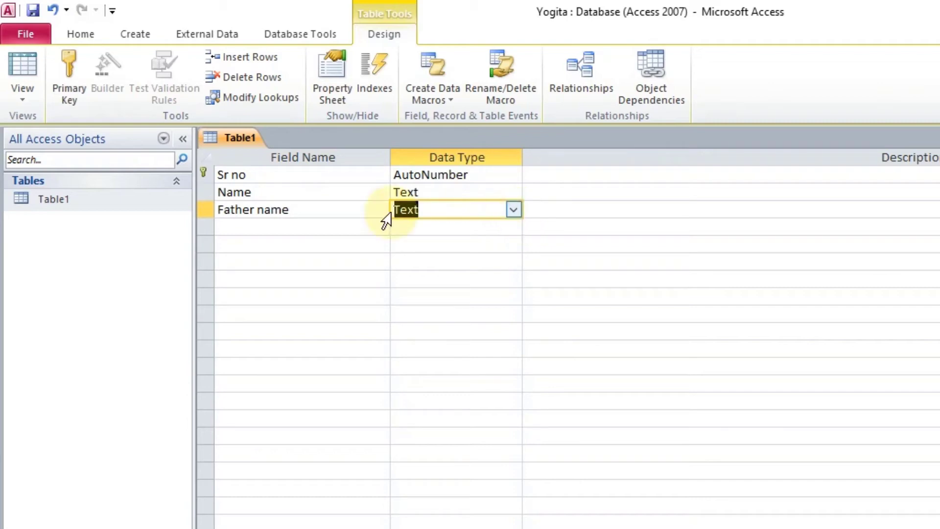
pyautogui.click(312, 229)
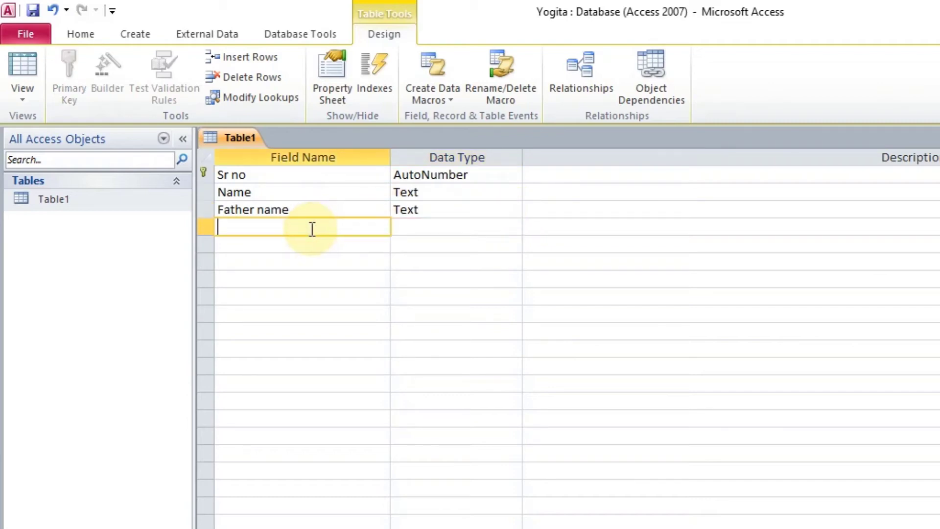
pyautogui.write('City')
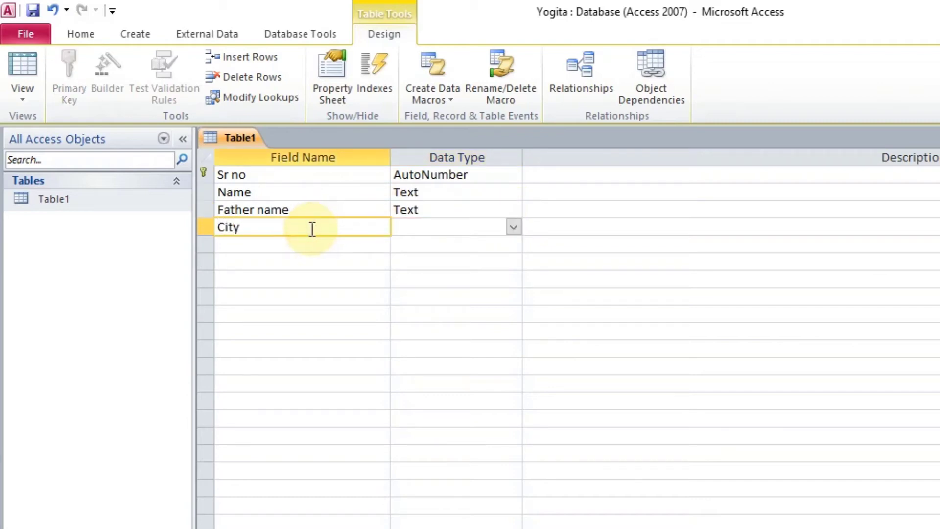
pyautogui.press('Tab')
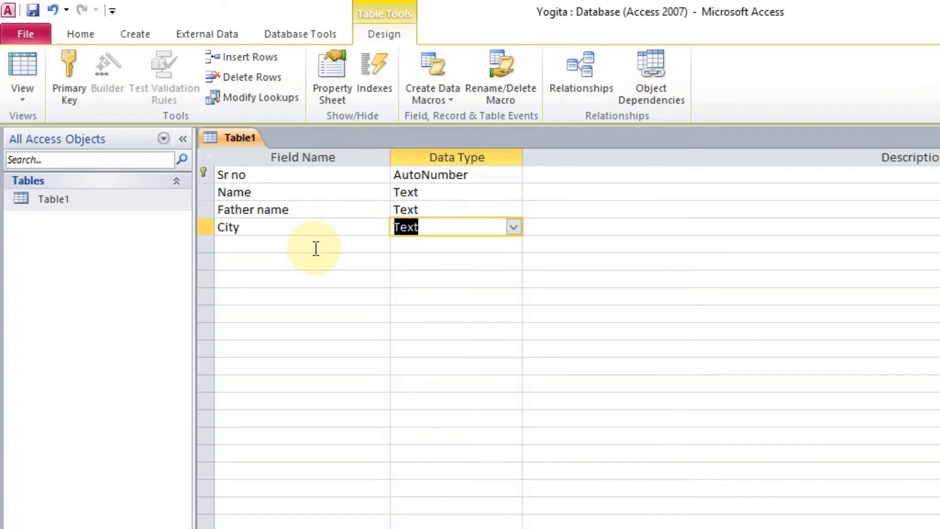
# Step: Try to add a field named "f.name", with a full stop, in the row below City
pyautogui.click(316, 249)
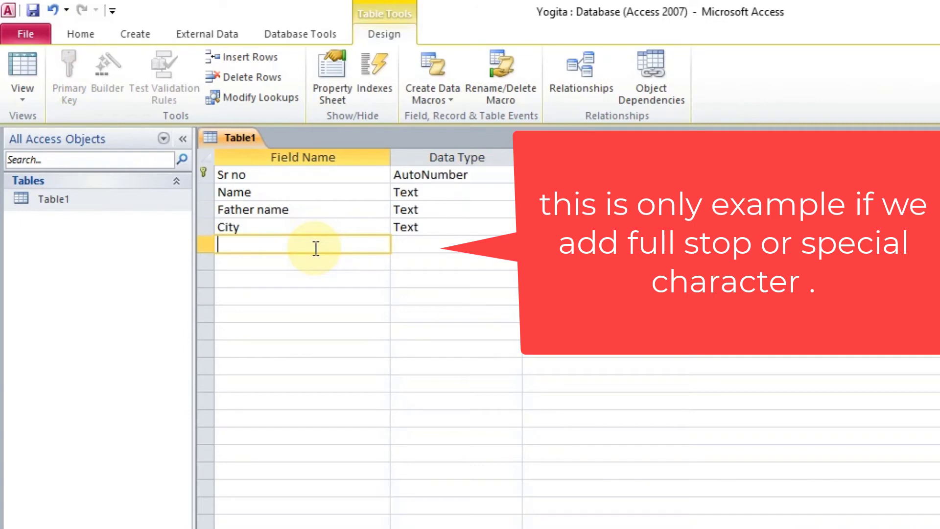
pyautogui.write('f.name')
pyautogui.press('Tab')
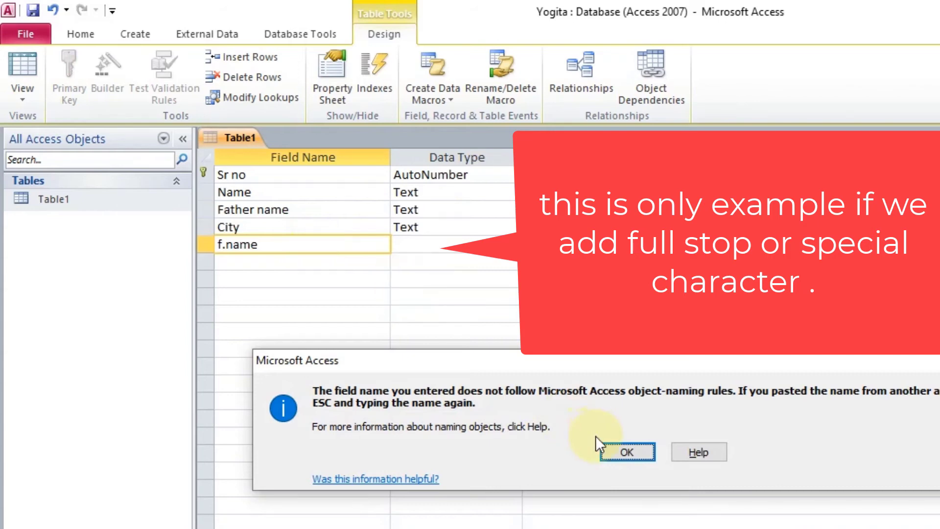
pyautogui.click(609, 448)
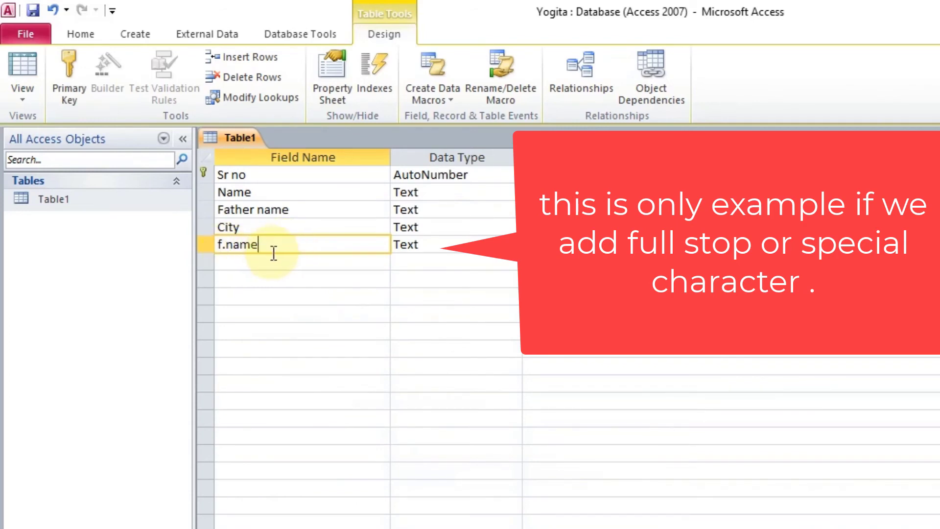
# Step: Clear the "f.name" entry and delete its row below City
pyautogui.press('BackSpace')
pyautogui.press('BackSpace')
pyautogui.press('BackSpace')
pyautogui.press('BackSpace')
pyautogui.press('BackSpace')
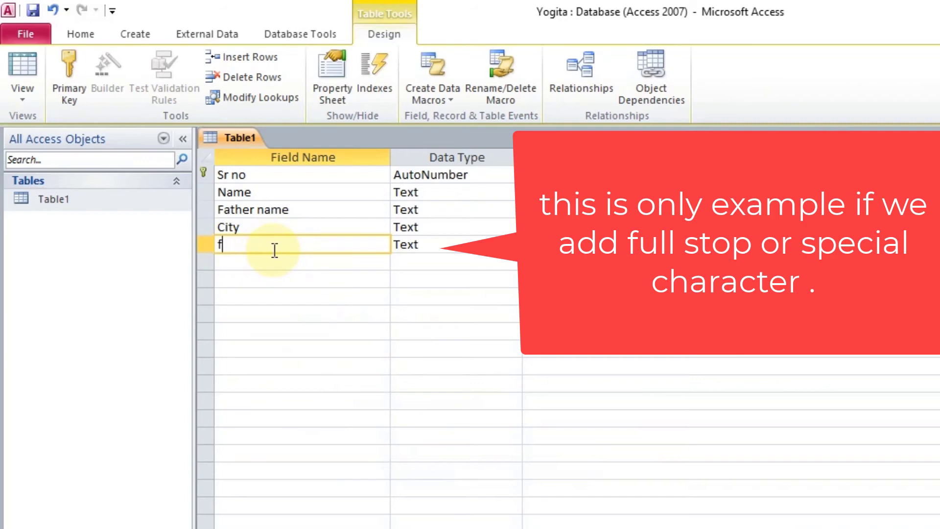
pyautogui.press('BackSpace')
pyautogui.click(447, 245)
pyautogui.press('BackSpace')
pyautogui.press('BackSpace')
pyautogui.press('BackSpace')
pyautogui.press('BackSpace')
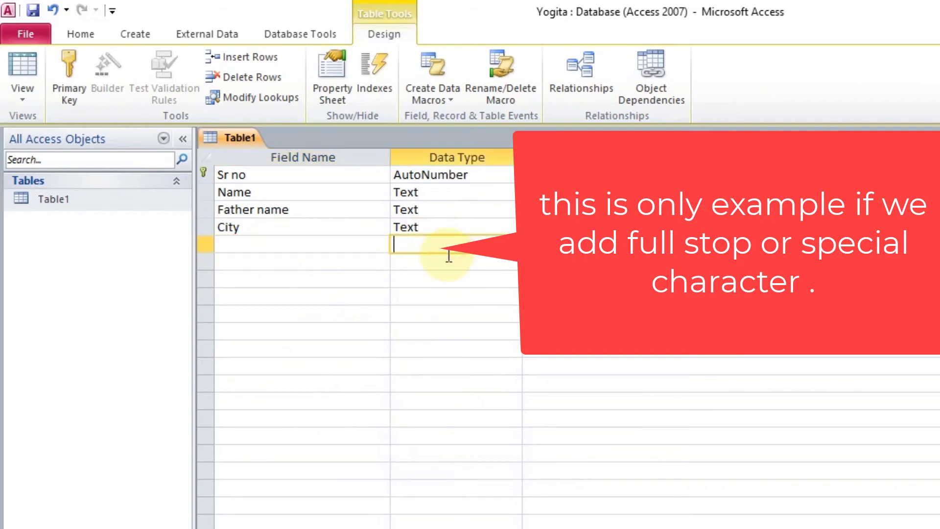
pyautogui.click(369, 279)
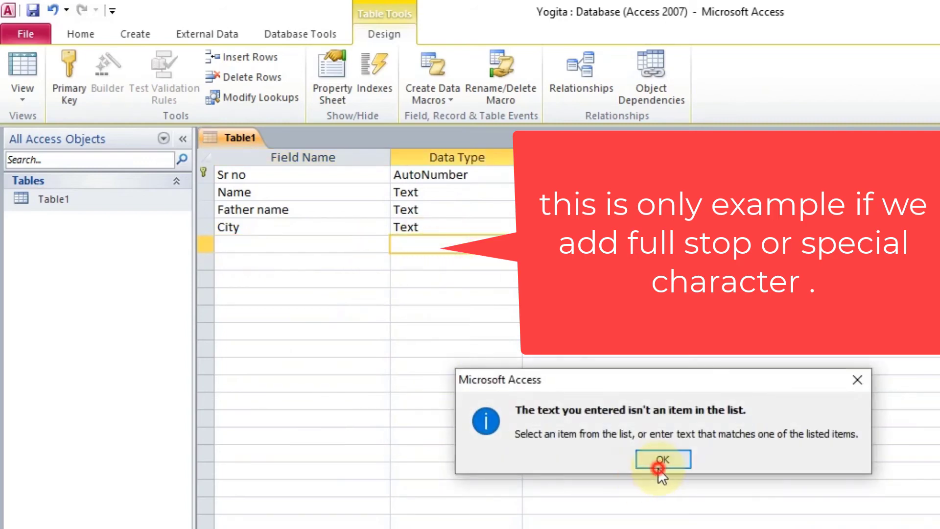
pyautogui.click(659, 469)
pyautogui.click(271, 245)
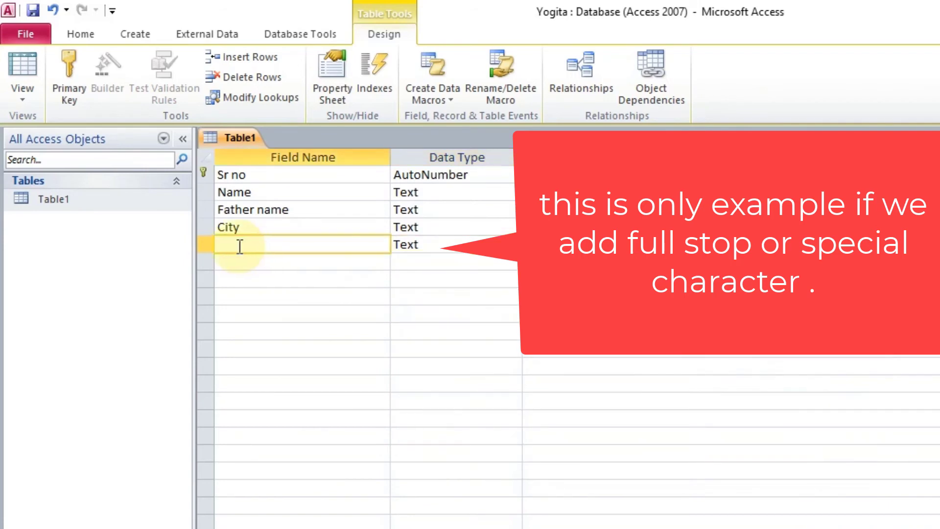
pyautogui.rightClick(212, 245)
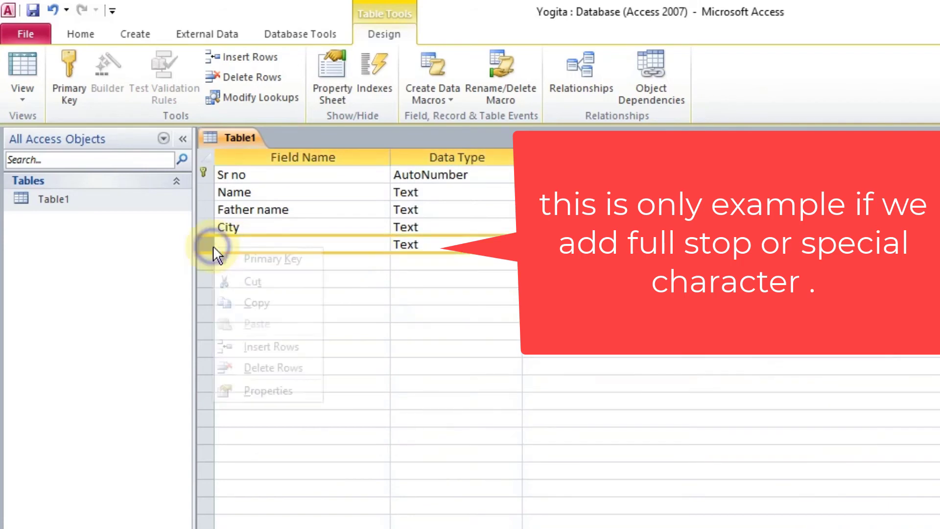
pyautogui.click(275, 368)
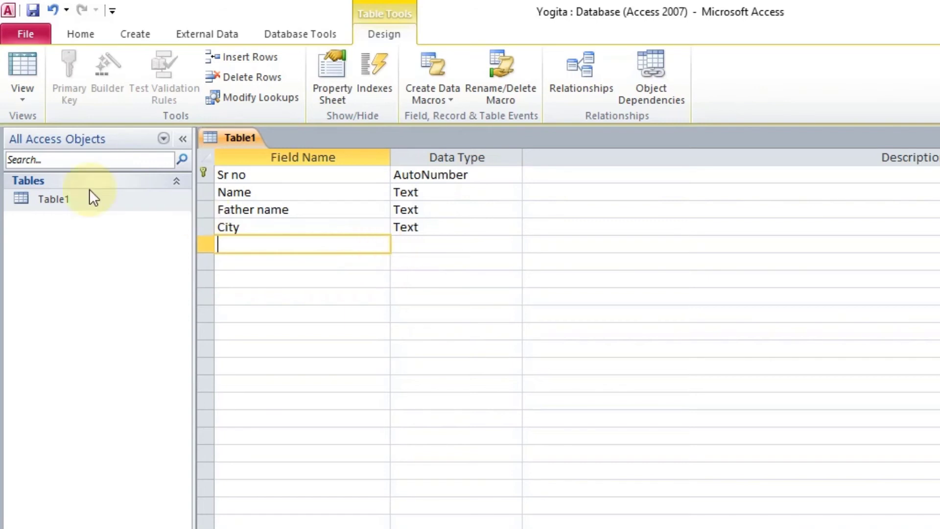
# Step: Open Table1 in Datasheet View for data entry, saving the design changes
pyautogui.rightClick(55, 200)
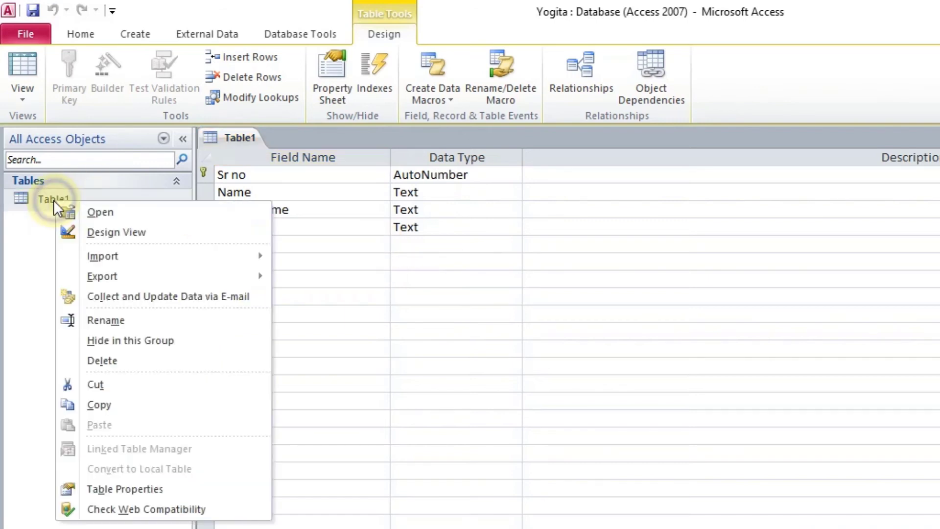
pyautogui.click(103, 213)
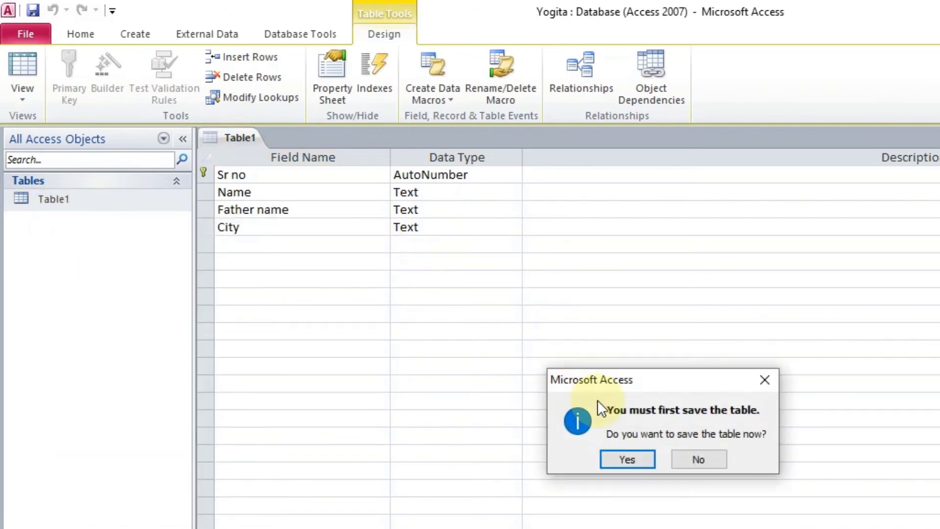
pyautogui.click(632, 462)
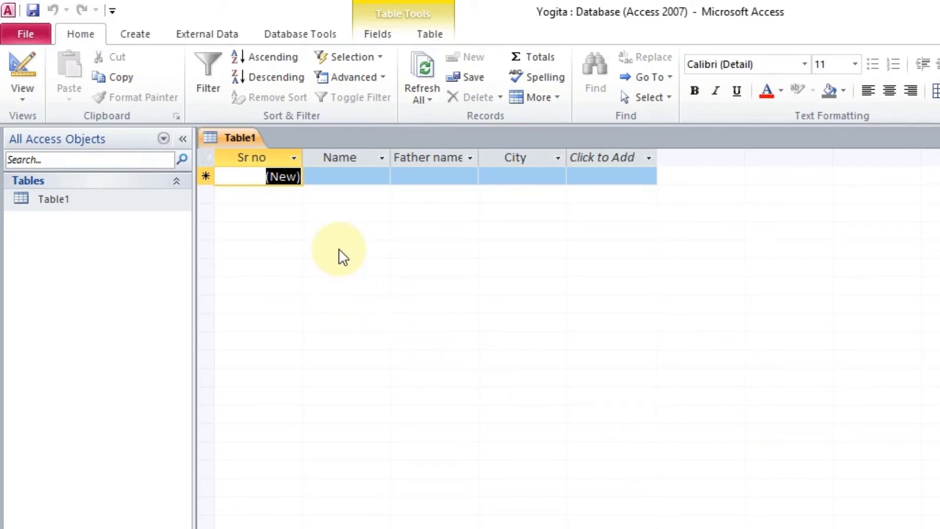
# Step: Enter the first record with the person's name, the father's name and the city "patran"
pyautogui.click(323, 175)
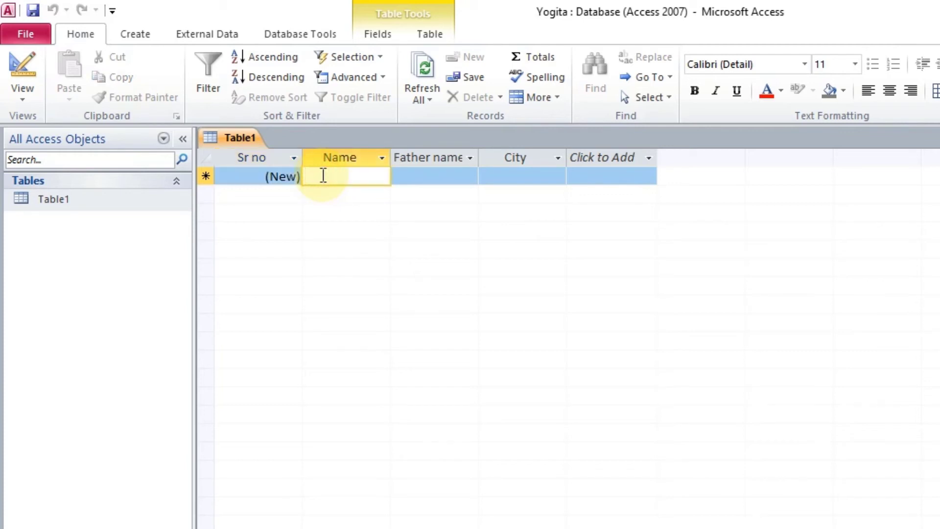
pyautogui.write('am')
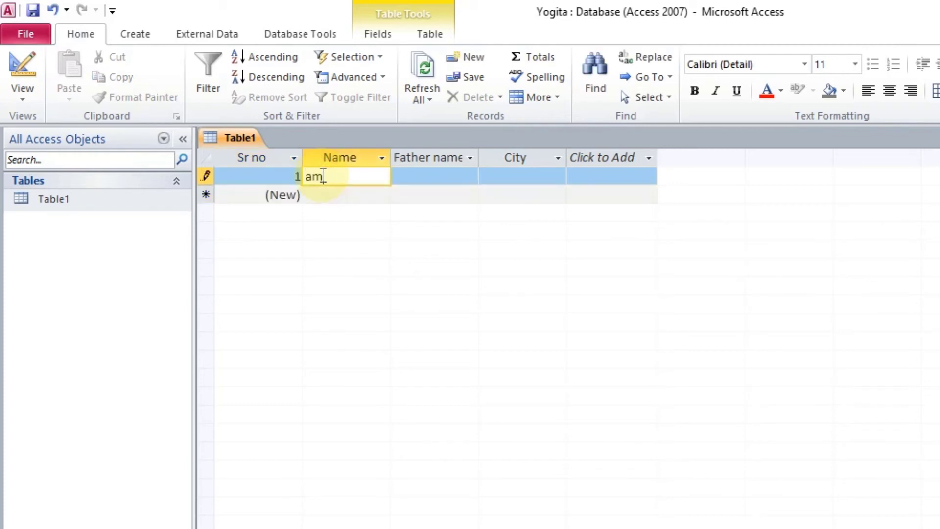
pyautogui.write('it')
pyautogui.press('Tab')
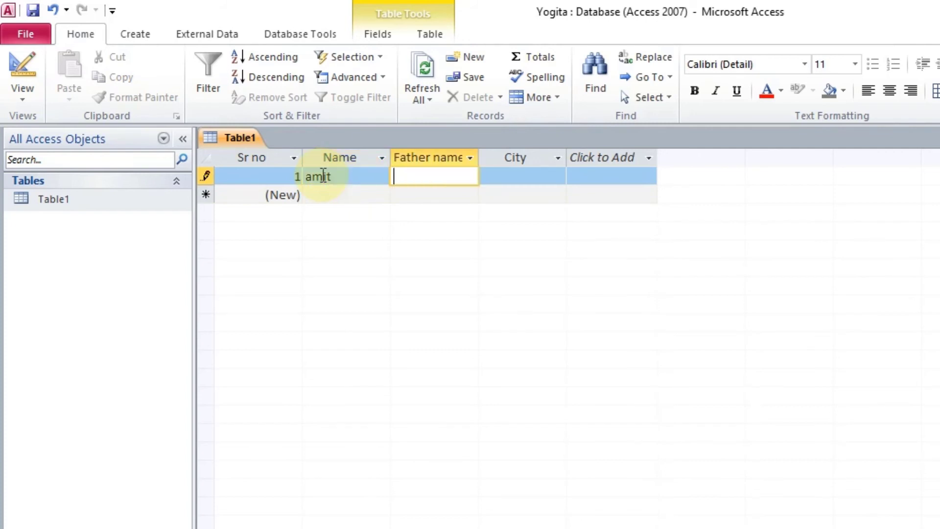
pyautogui.write('sham')
pyautogui.press('Tab')
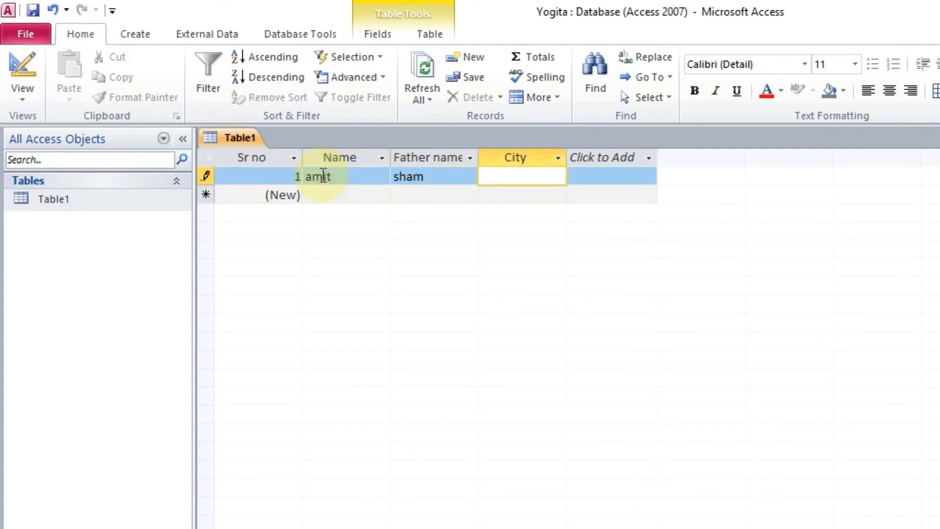
pyautogui.write('patran')
pyautogui.press('Return')
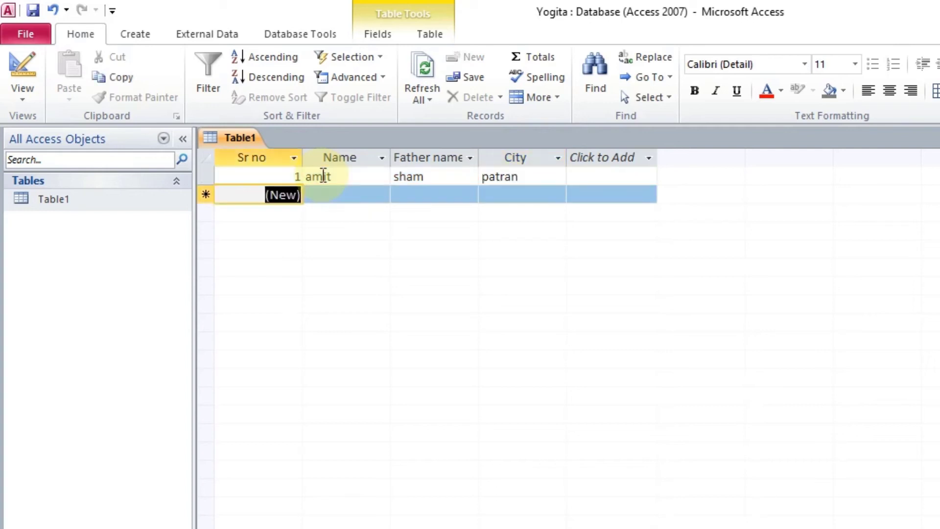
# Step: Enter the second record with the person's name, the father's name and the city "ghagga"
pyautogui.press('Return')
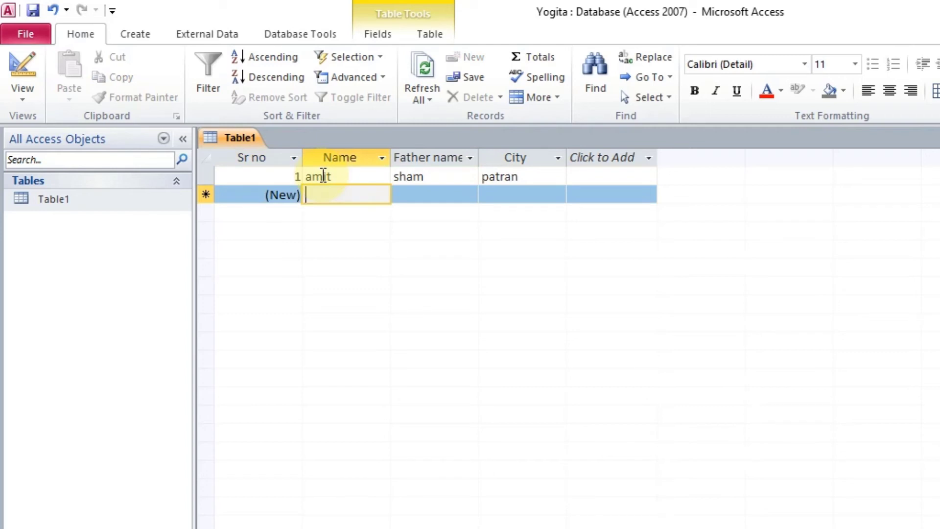
pyautogui.write('lavi')
pyautogui.press('Return')
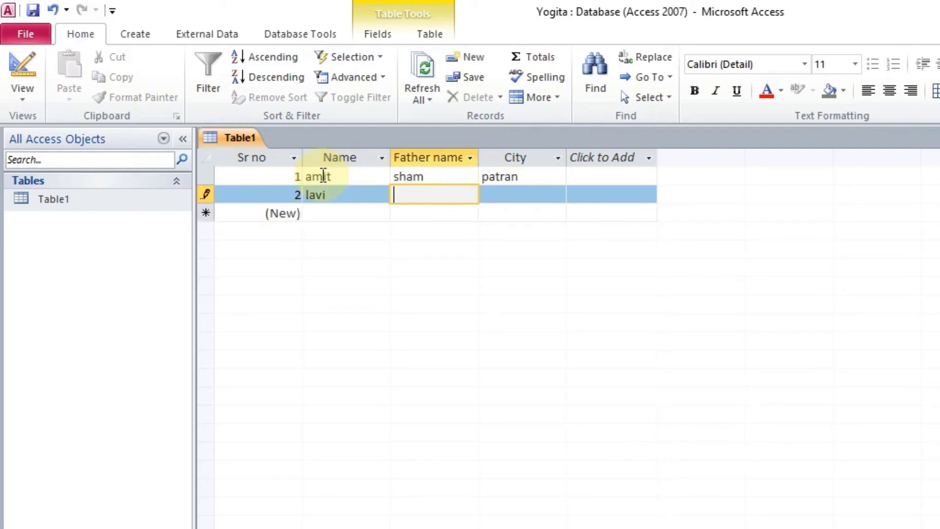
pyautogui.write('sharan')
pyautogui.press('Return')
pyautogui.write('ghaga')
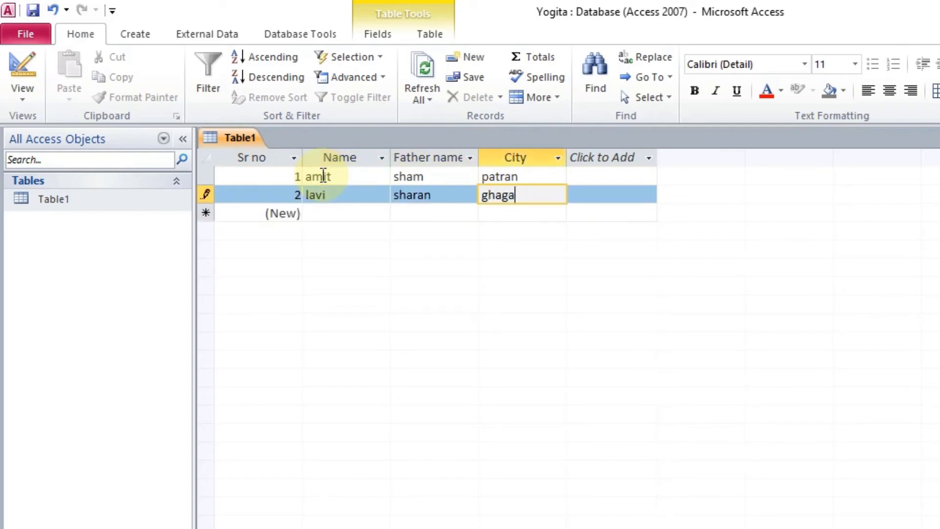
pyautogui.write('a')
pyautogui.press('BackSpace')
pyautogui.press('BackSpace')
pyautogui.press('BackSpace')
pyautogui.press('BackSpace')
pyautogui.write('agga')
pyautogui.press('Return')
# Step: Enter the third record with the person's name, the father's name and the city "patran"
pyautogui.press('Return')
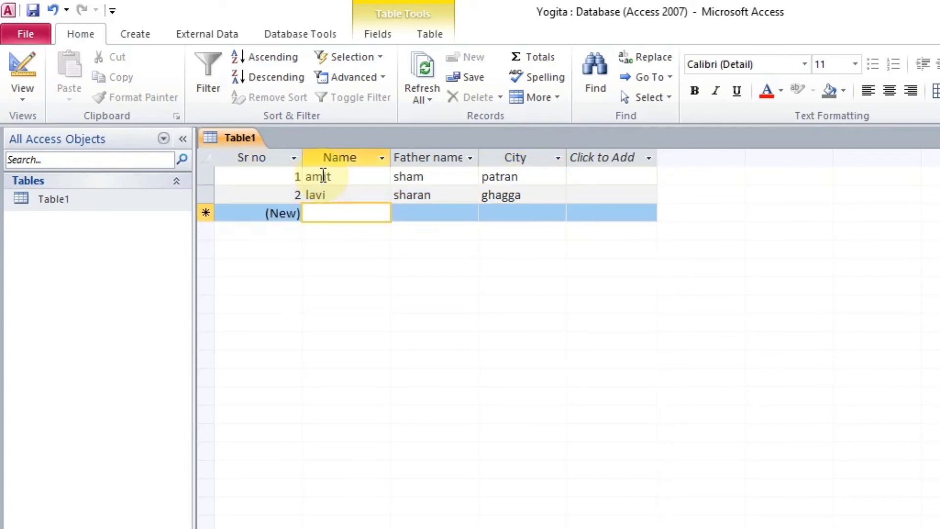
pyautogui.write('sonia')
pyautogui.press('Return')
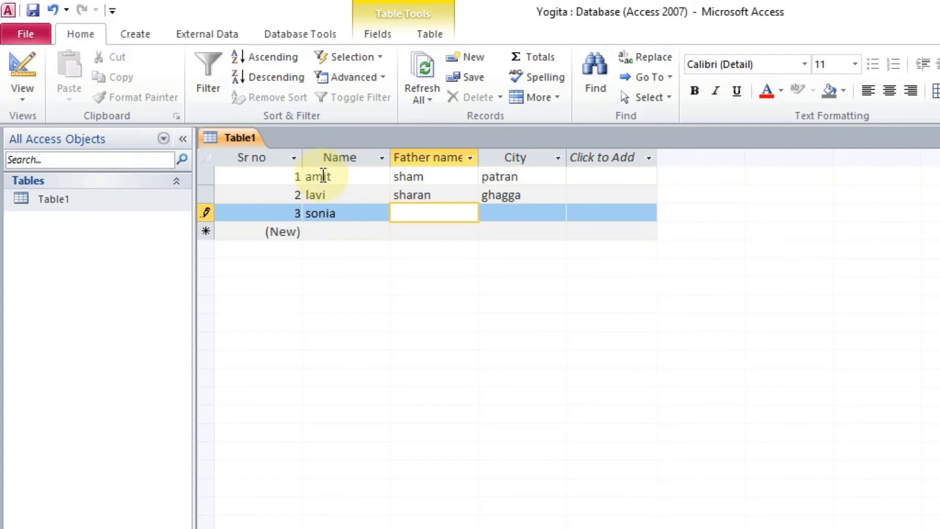
pyautogui.write('parwinder')
pyautogui.press('Return')
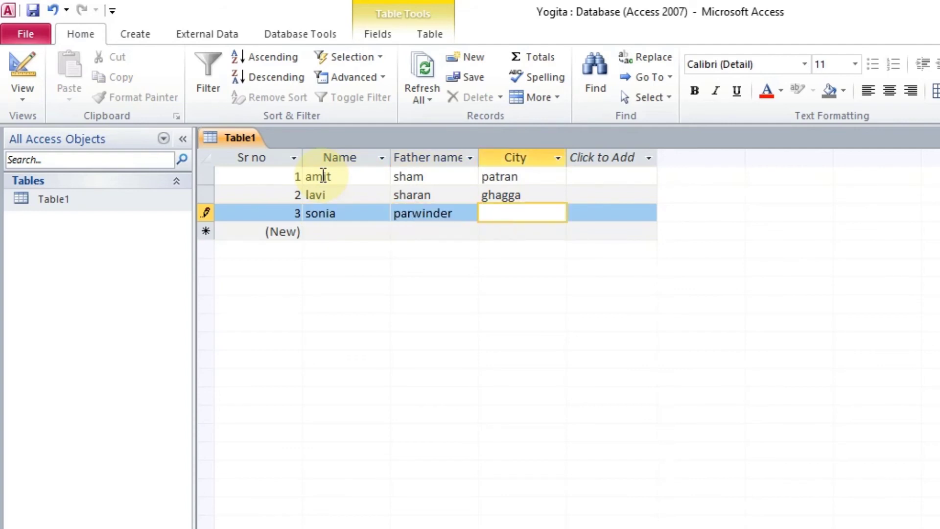
pyautogui.write('patran')
pyautogui.press('Return')
# Step: Enter the fourth record with the person's name, the father's name and the city "patran"
pyautogui.press('Return')
pyautogui.write('guri')
pyautogui.press('Return')
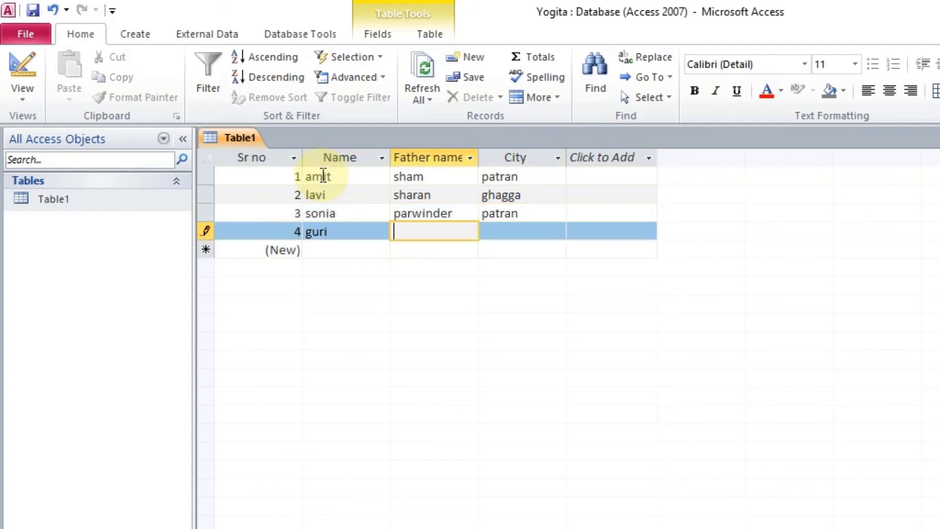
pyautogui.write('ramlal')
pyautogui.press('Return')
pyautogui.write('patran')
pyautogui.press('Return')
# Step: Enter the fifth record with the person's name, the father's name and the city "patran", and commit it
pyautogui.press('Return')
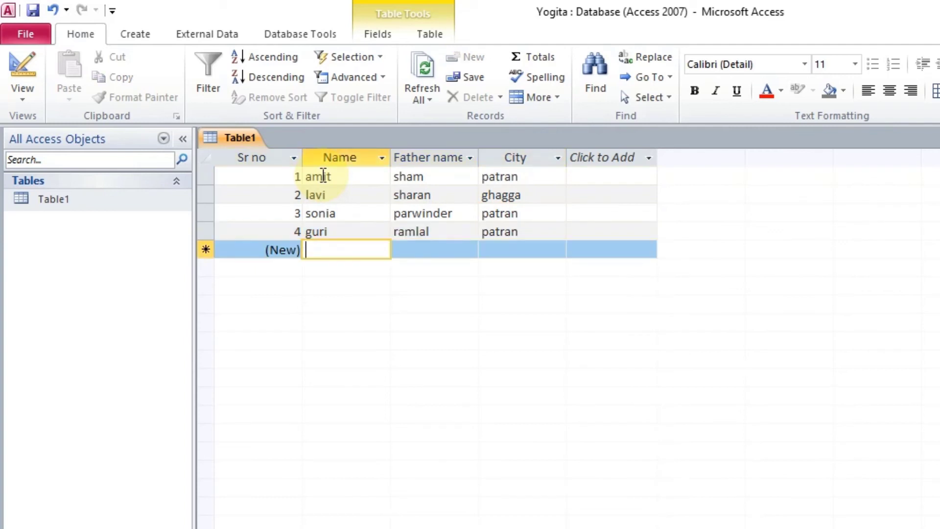
pyautogui.write('sam')
pyautogui.press('Return')
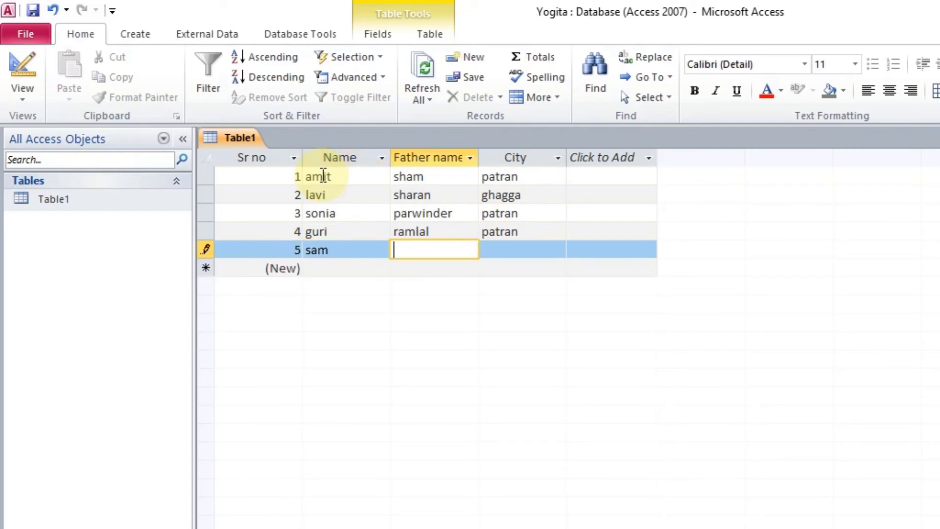
pyautogui.write('ramlal')
pyautogui.press('Return')
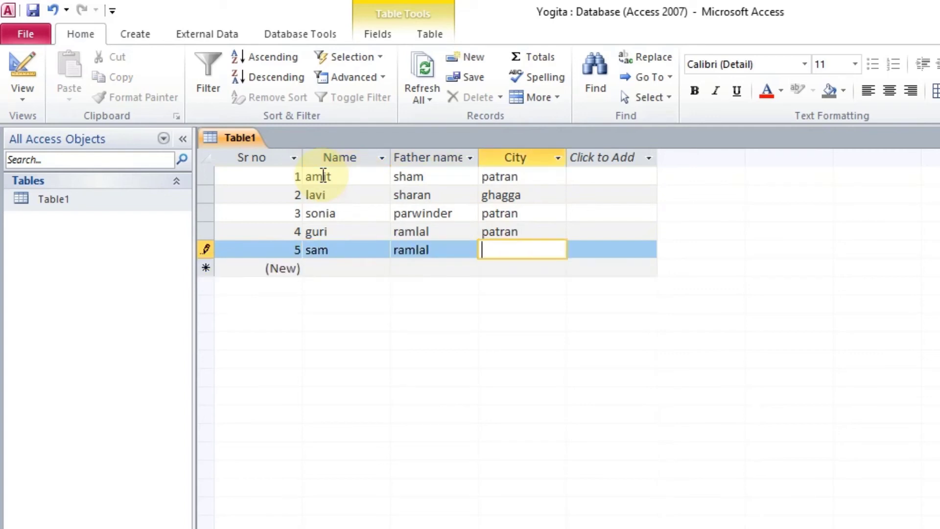
pyautogui.write('patran')
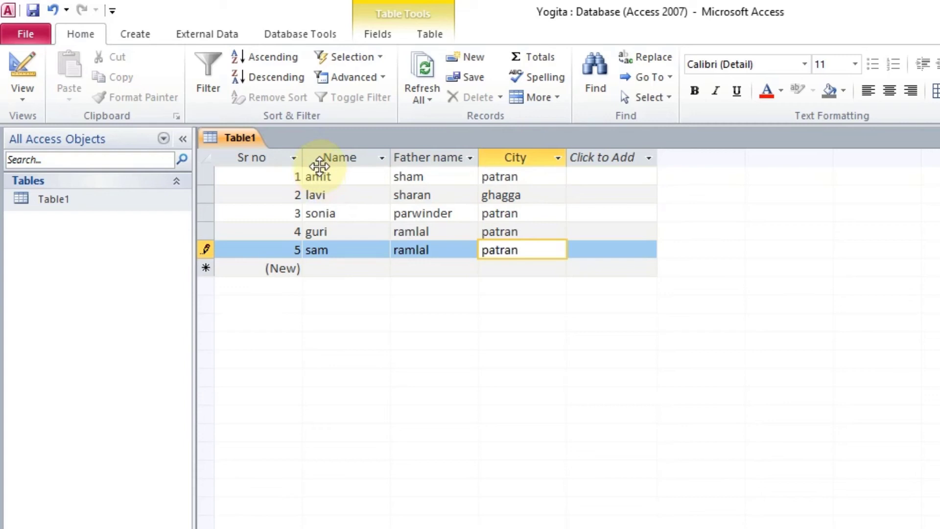
pyautogui.click(380, 272)
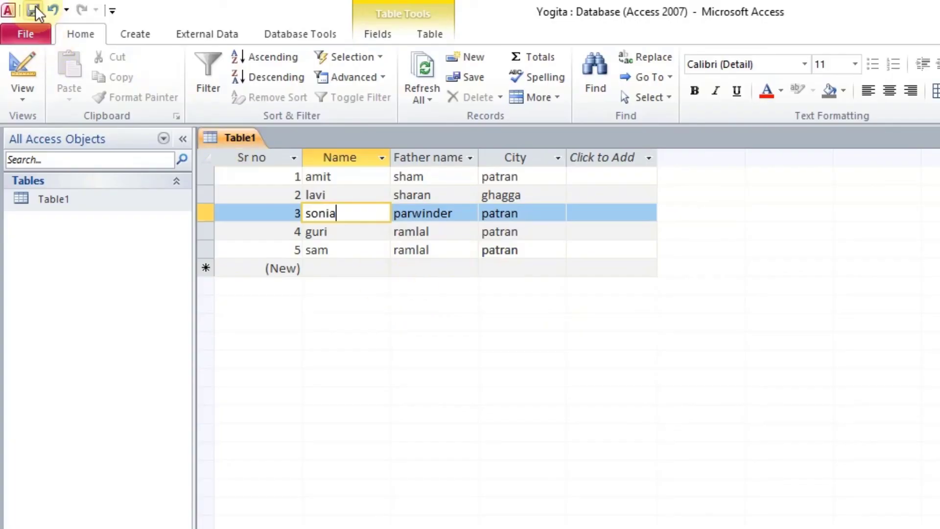
# Step: Save Table1 with its records and exit the program
pyautogui.click(25, 37)
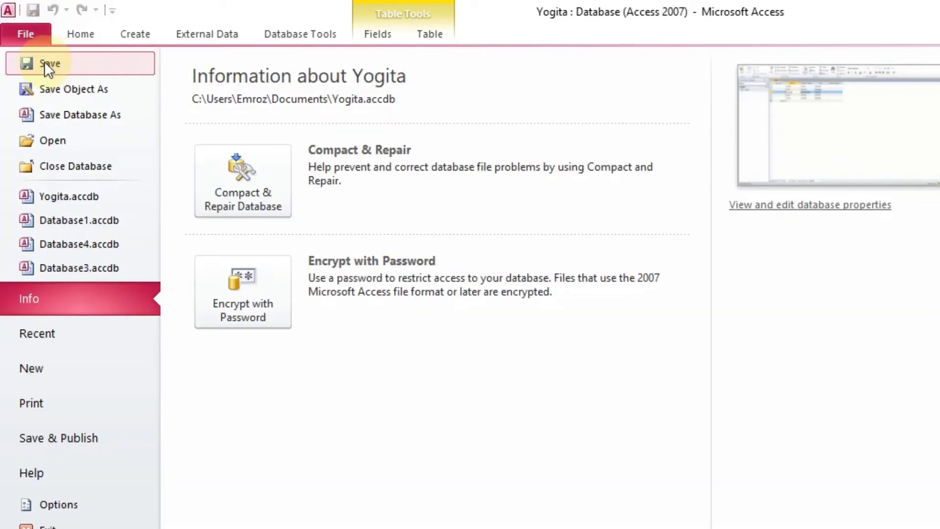
pyautogui.click(59, 63)
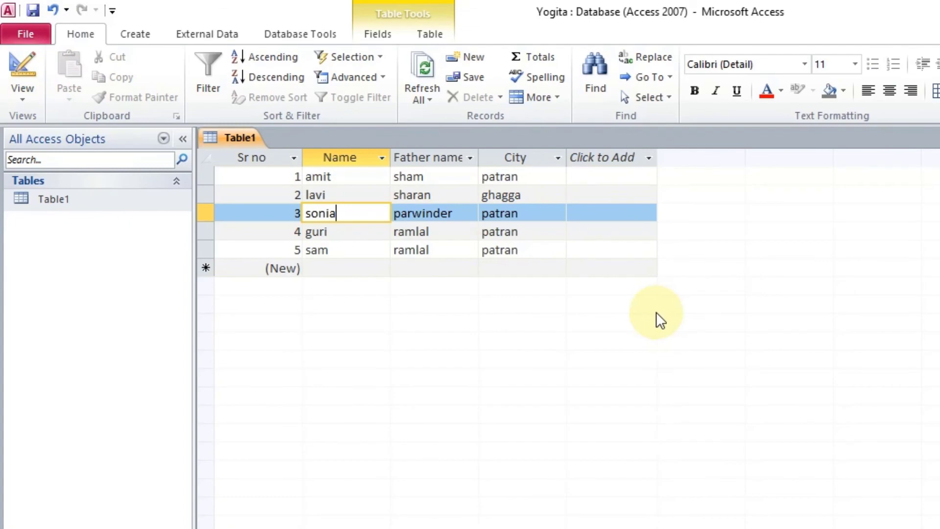
pyautogui.click(594, 277)
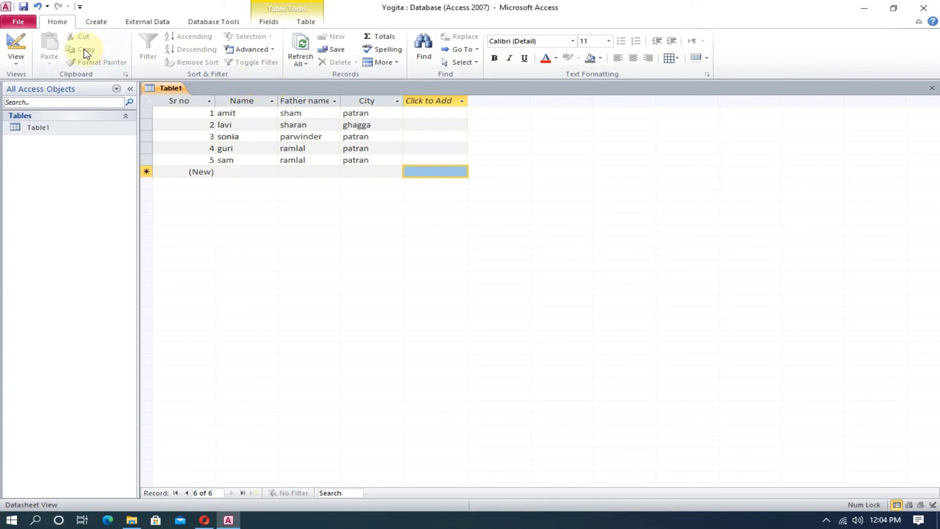
pyautogui.click(18, 23)
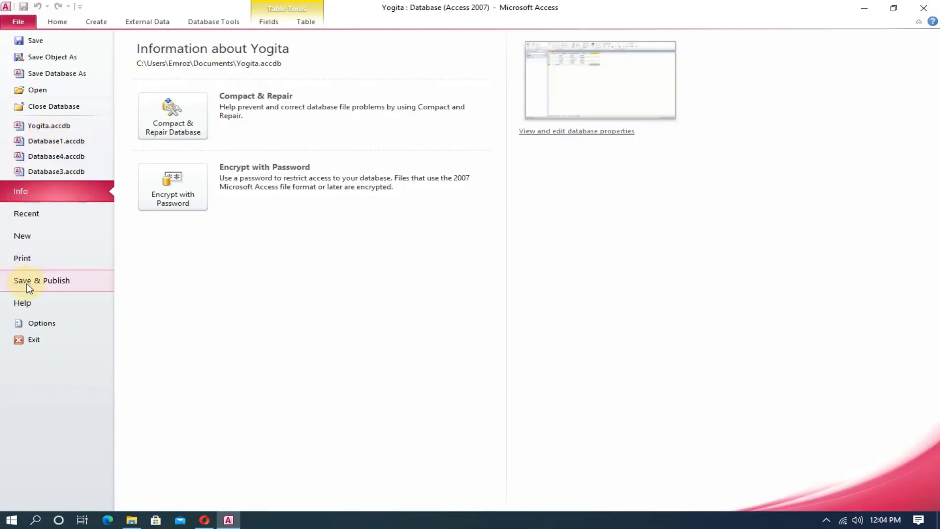
pyautogui.click(46, 343)
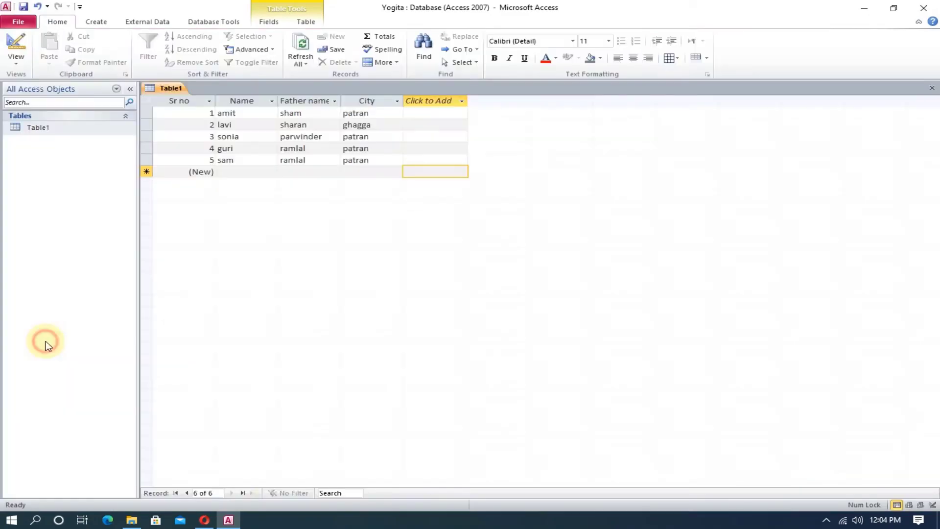